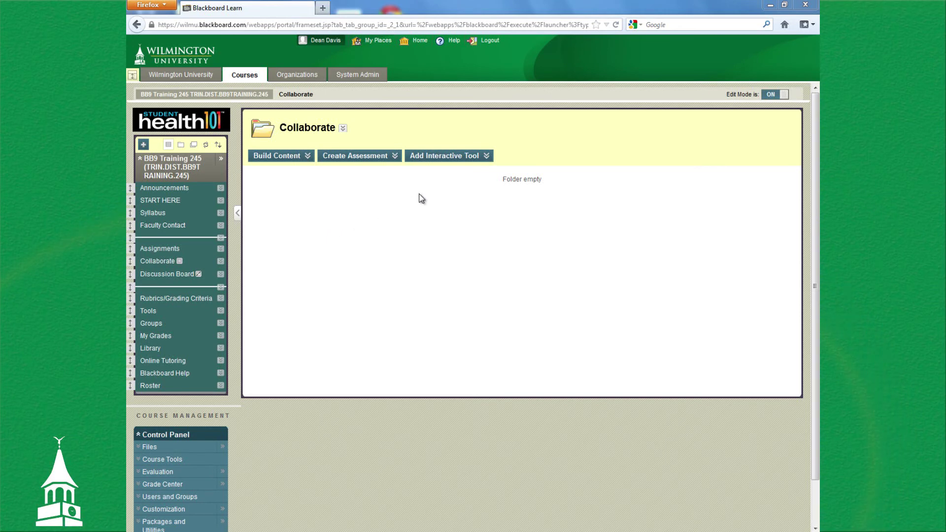
Add Blackboard Collaborate as an interactive tool and start creating a new session
click(445, 156)
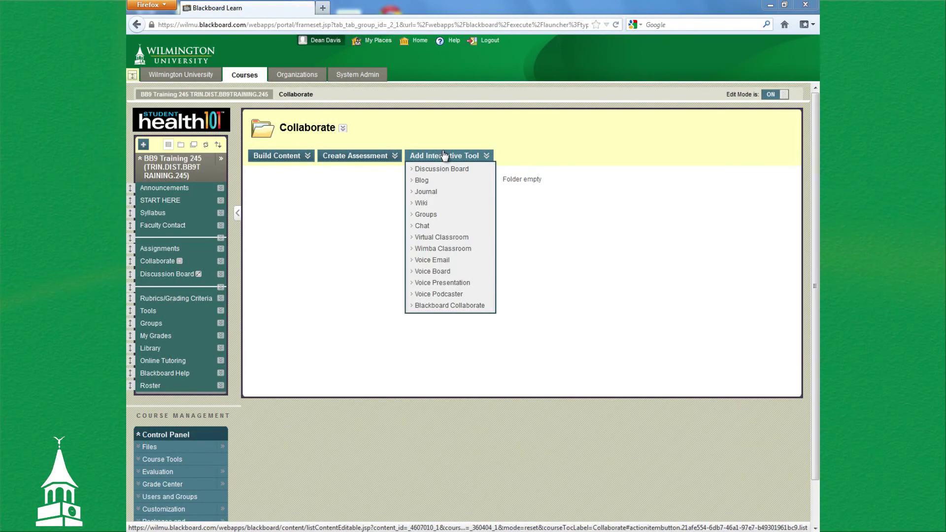
click(450, 306)
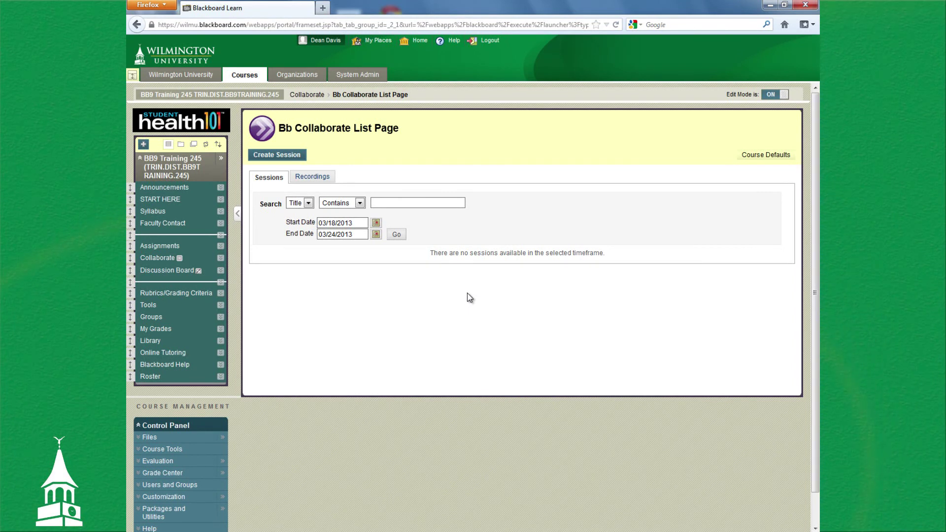
click(275, 156)
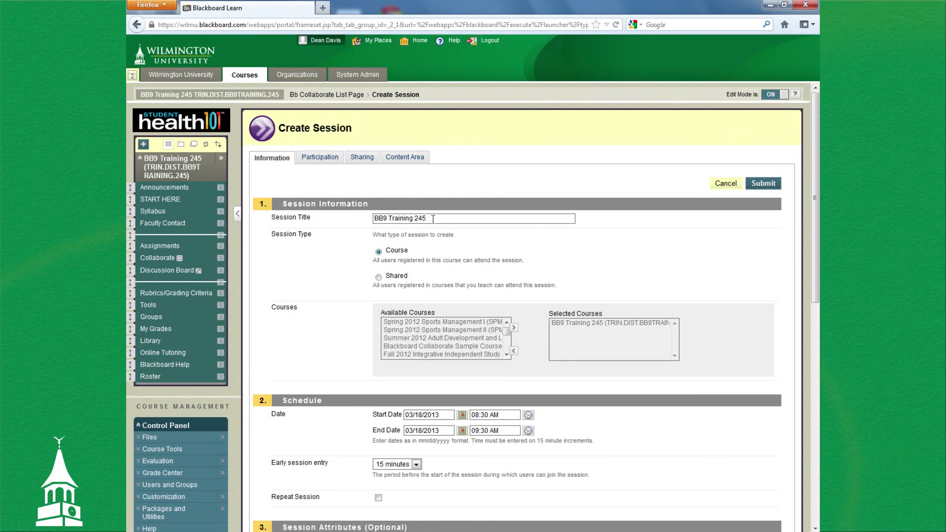
Replace the prefilled title 'BB9 Training 245' with 'Collaborate Room'
drag(433, 219, 366, 218)
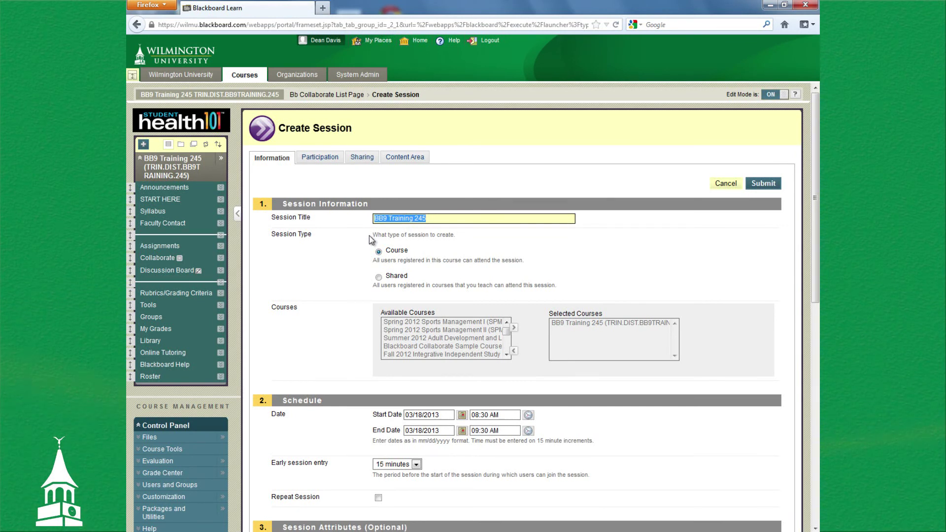
text(Collaborate R)
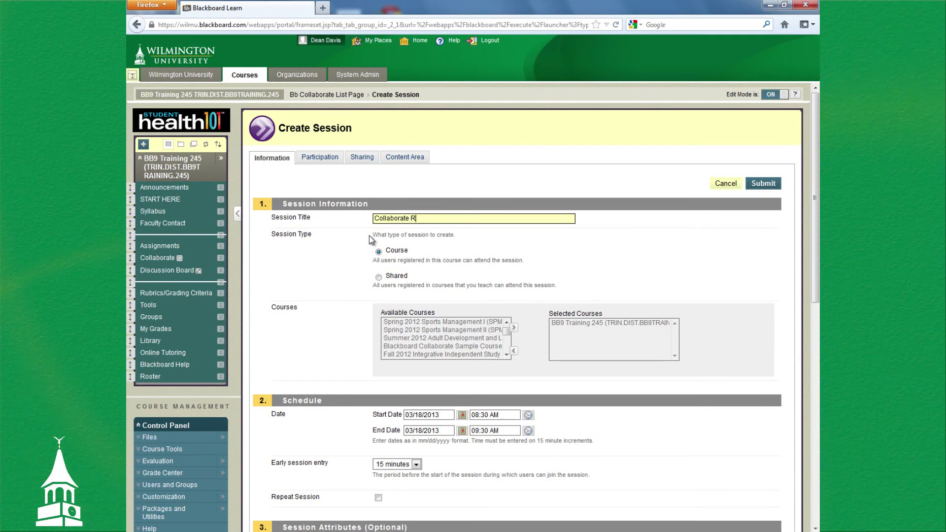
text(oom)
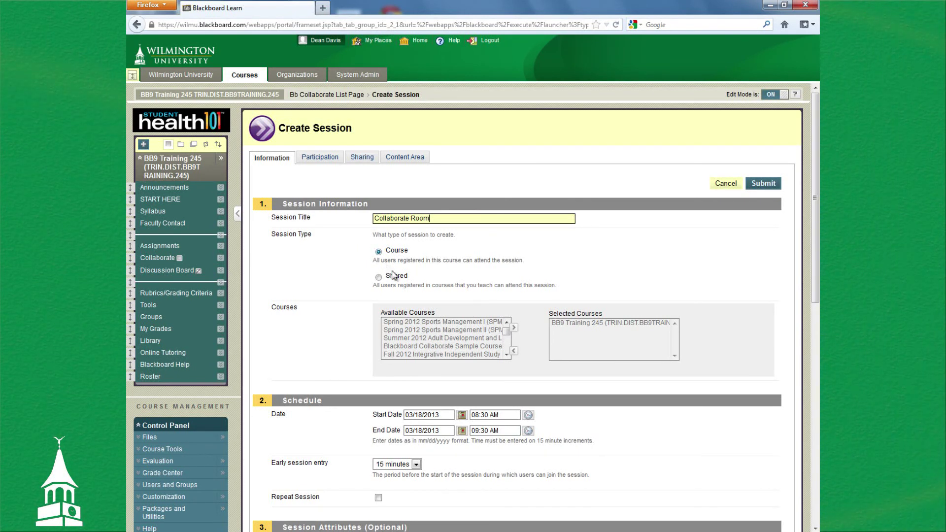
Pick March 17, 2014 as the session end date in the calendar
scroll(509, 371, down, 3)
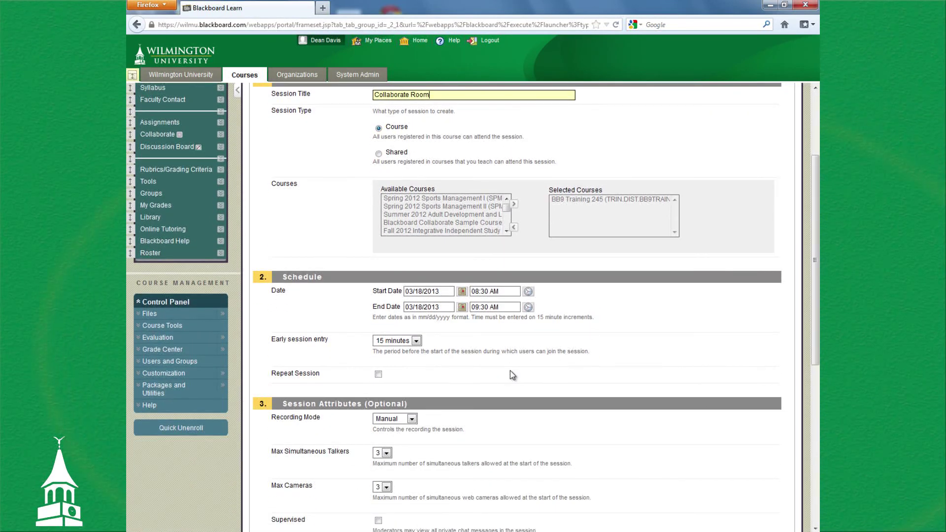
scroll(510, 371, down, 2)
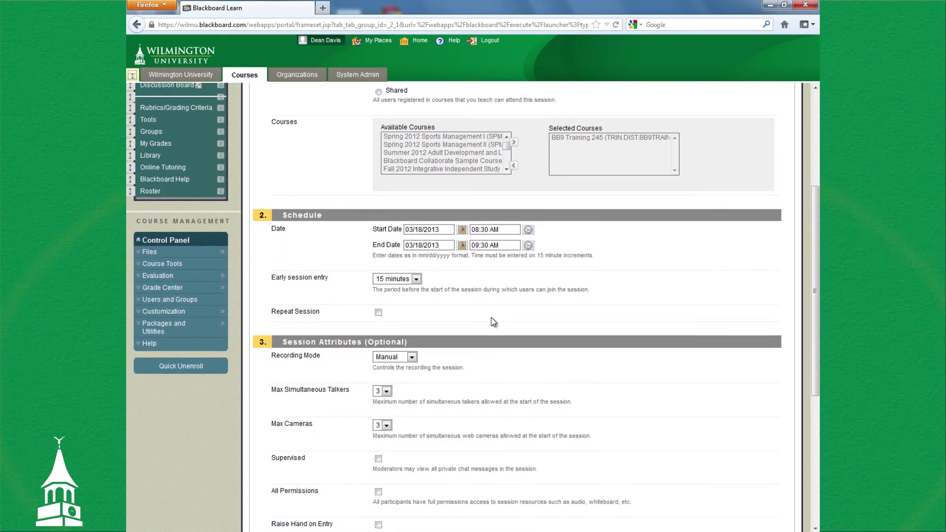
click(462, 247)
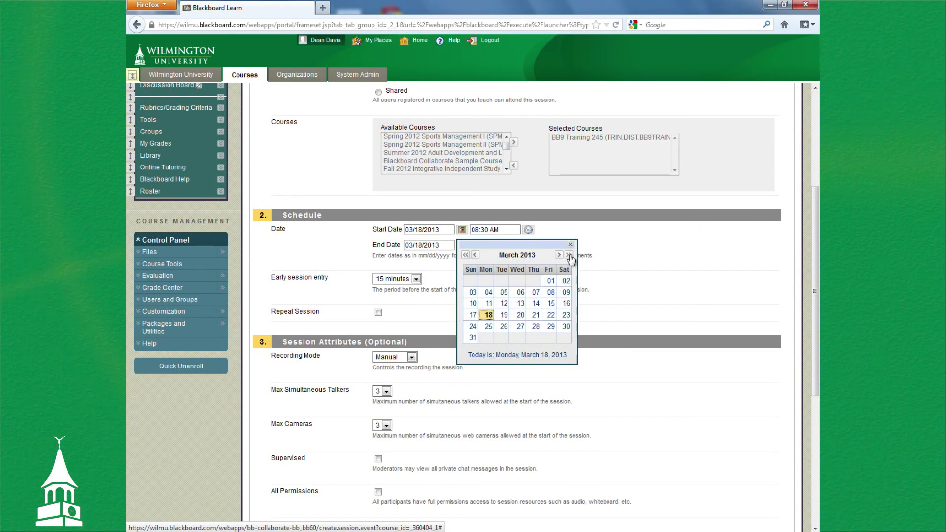
click(570, 256)
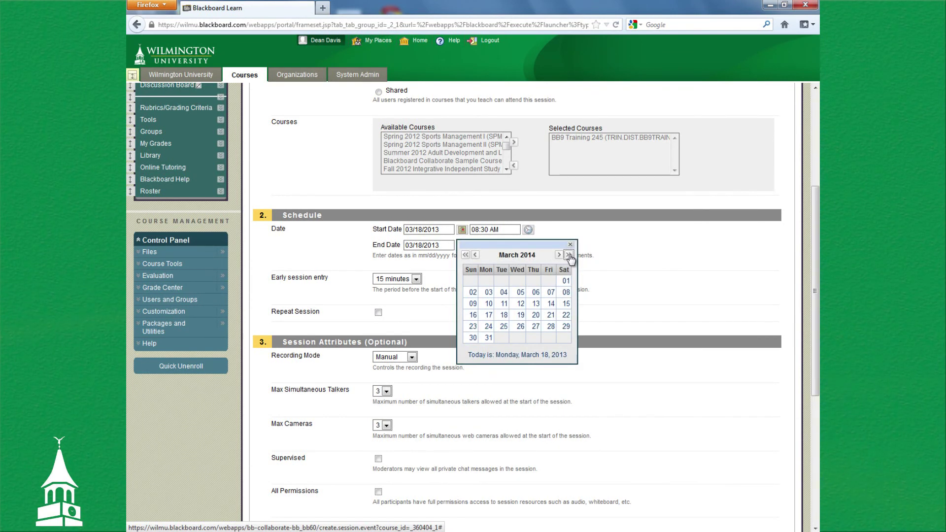
click(488, 316)
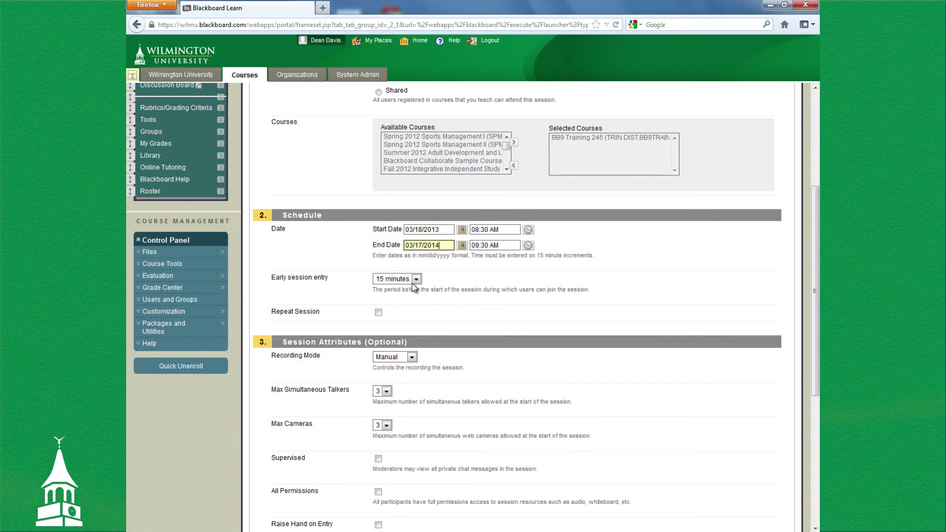
scroll(444, 353, down, 5)
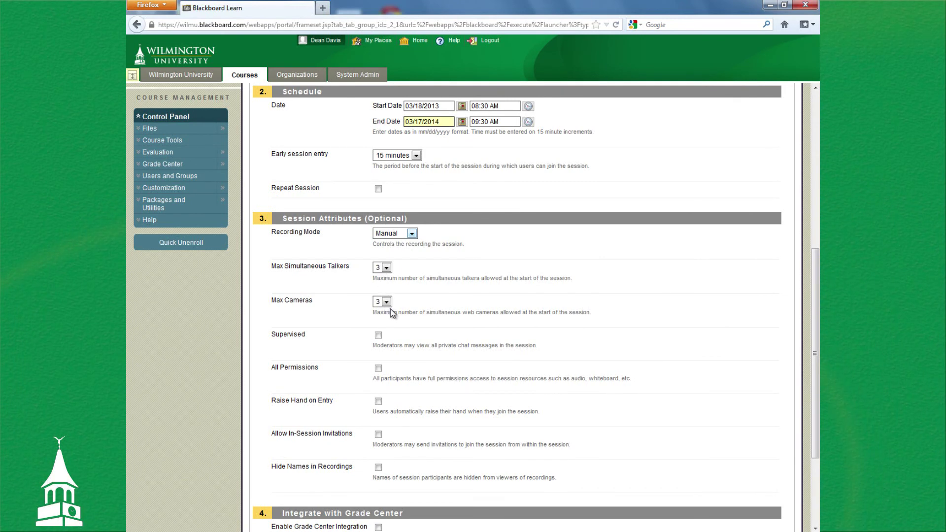
Tick Supervised, All Permissions and Raise Hand on Entry under Session Attributes
scroll(402, 311, down, 3)
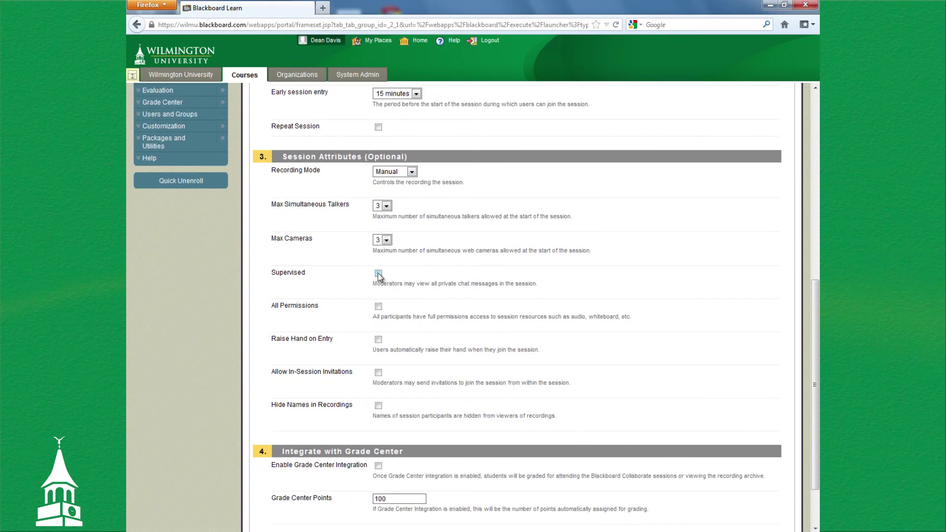
click(378, 274)
click(379, 307)
click(378, 340)
scroll(422, 338, down, 3)
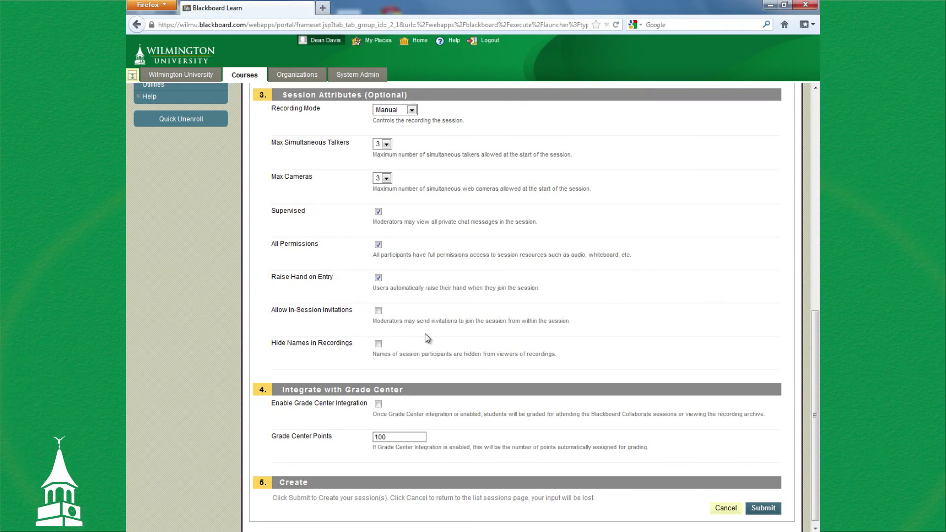
scroll(428, 338, down, 1)
scroll(428, 338, up, 2)
scroll(428, 338, down, 2)
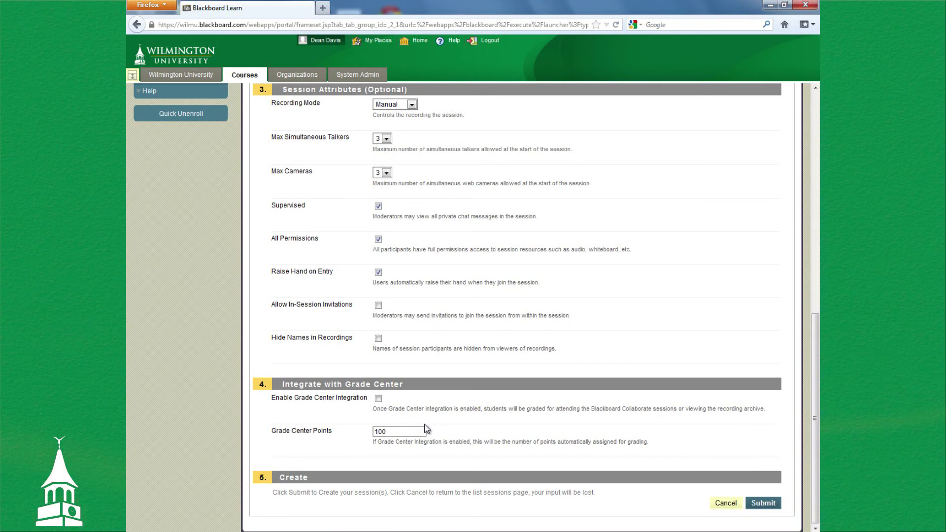
scroll(601, 413, up, 10)
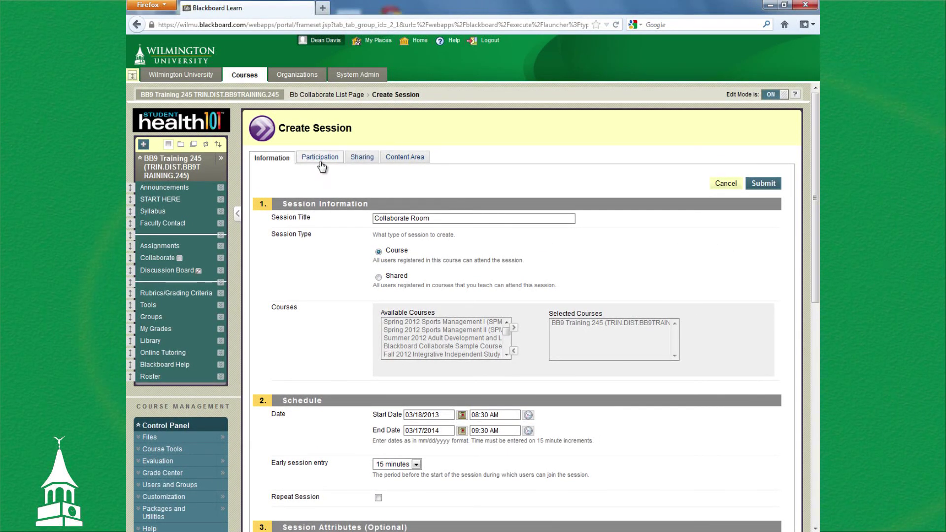
click(324, 161)
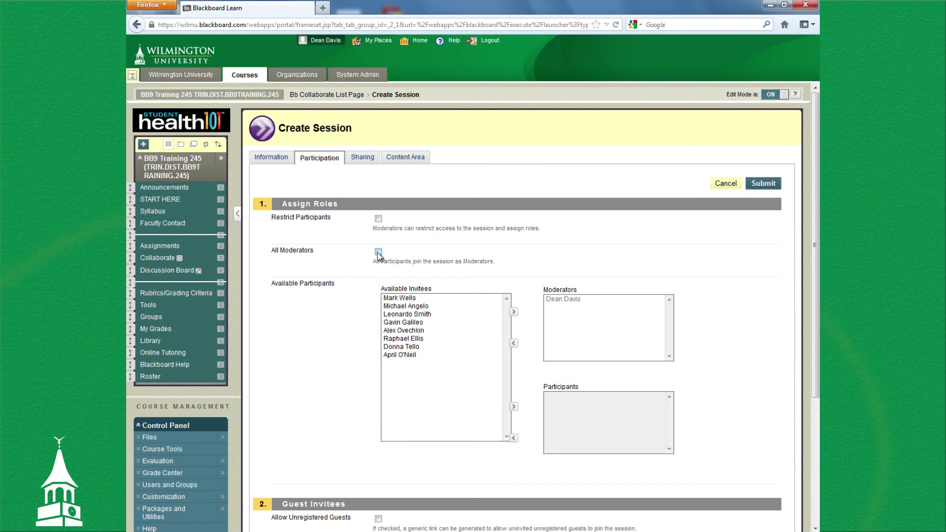
scroll(378, 254, down, 5)
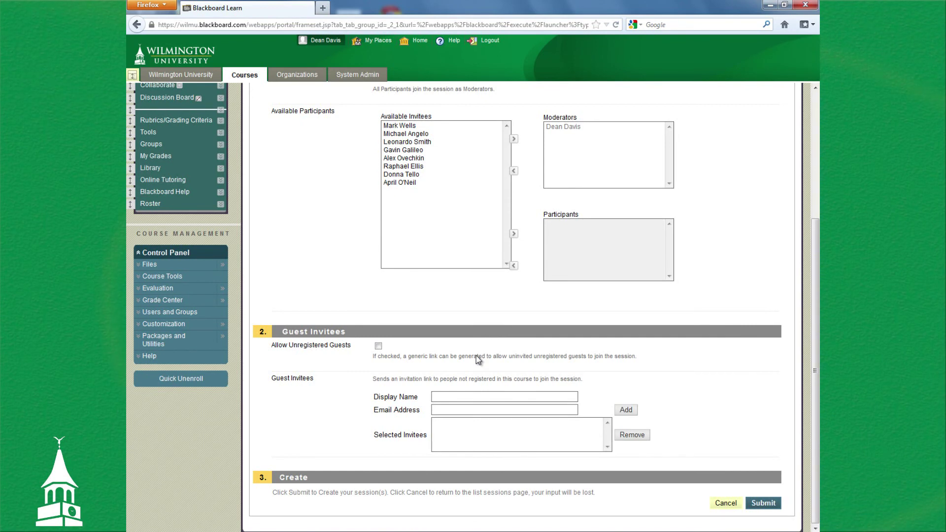
scroll(477, 356, up, 5)
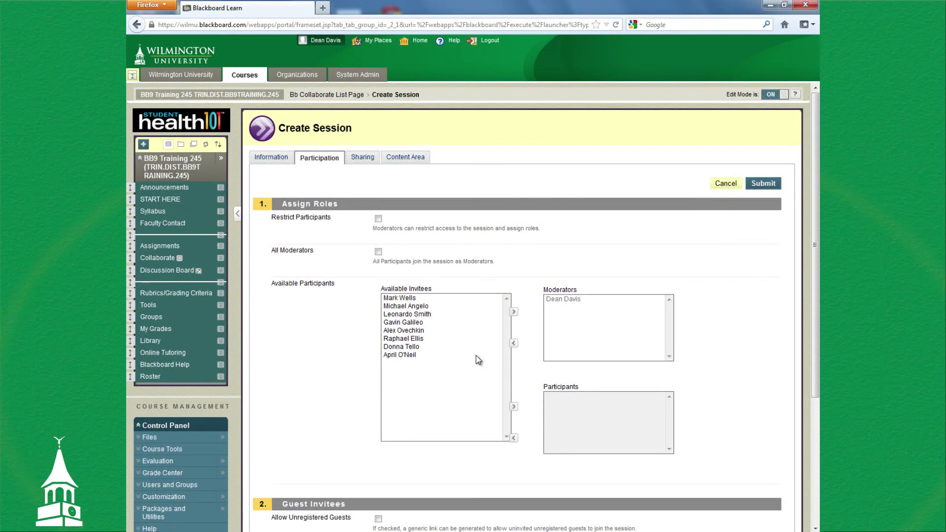
click(360, 159)
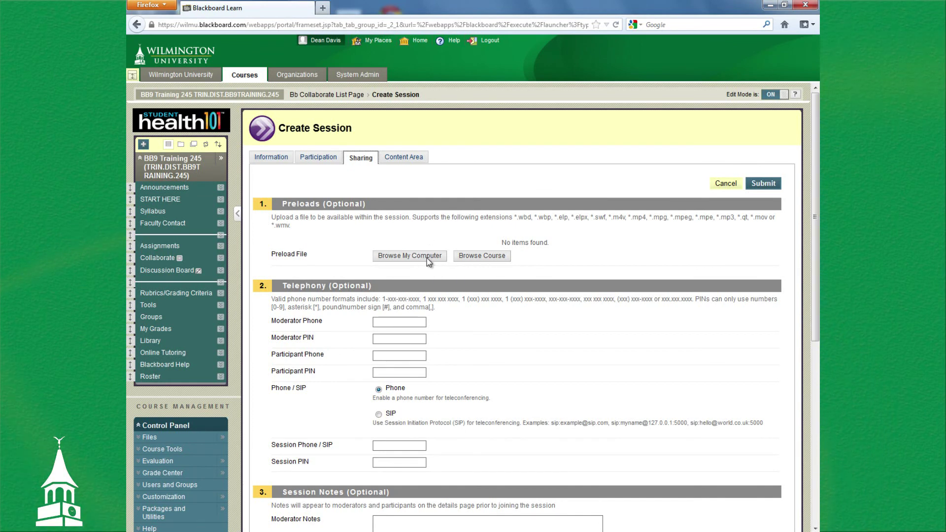
Review the empty Preloads, Telephony and Session Notes sharing sections
scroll(404, 293, down, 3)
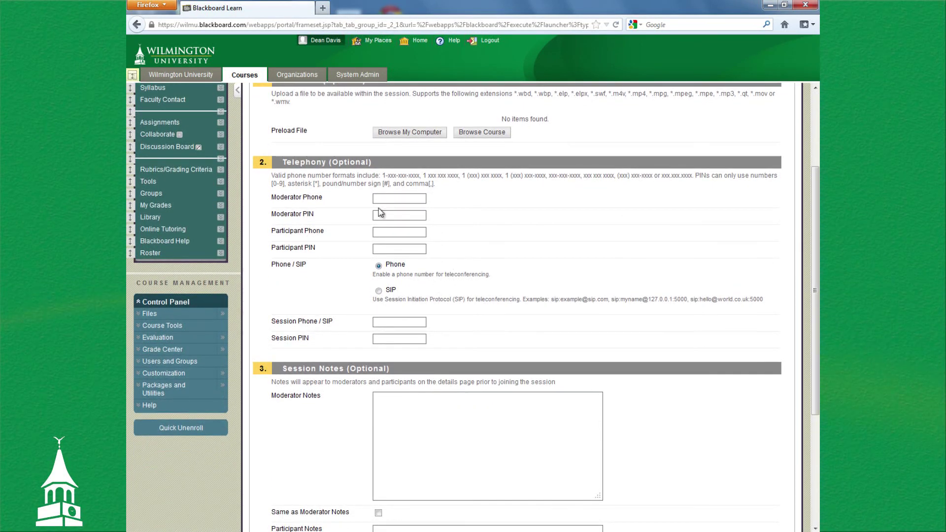
scroll(386, 326, down, 4)
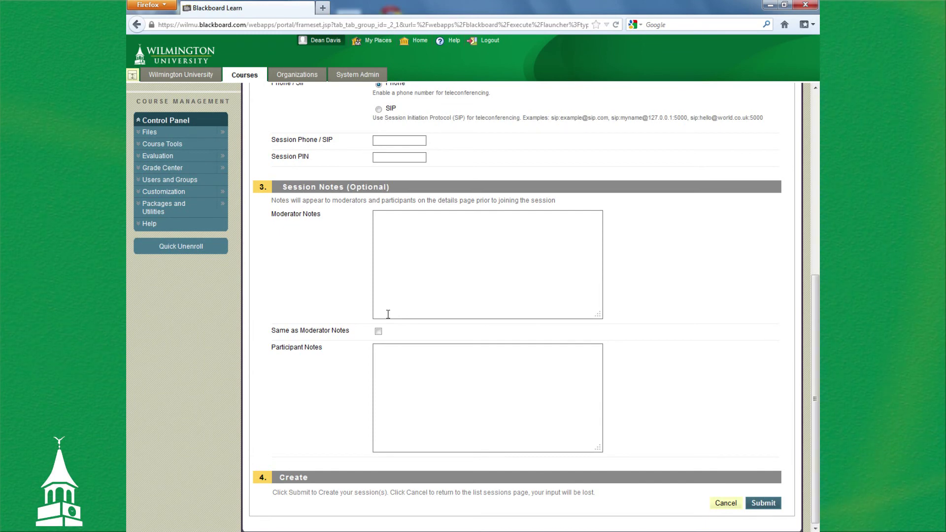
scroll(396, 323, up, 3)
scroll(395, 319, up, 3)
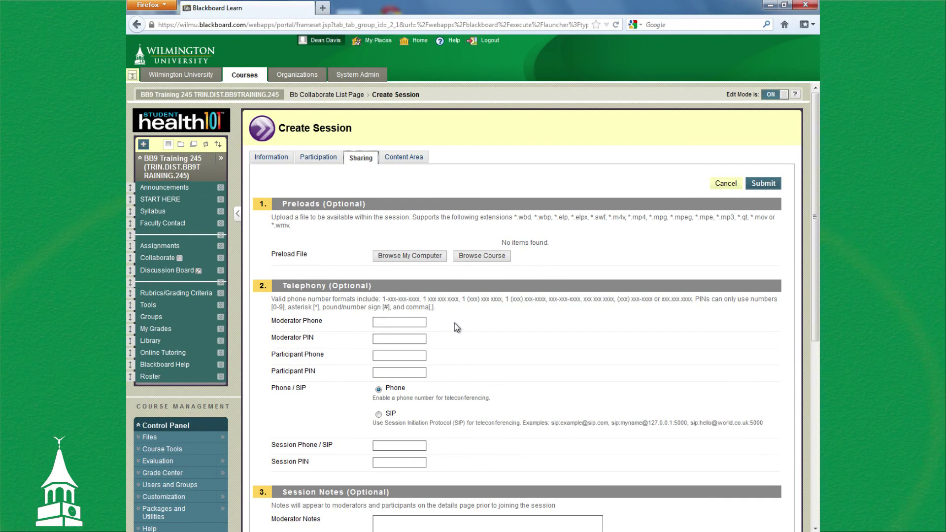
Set the content item name to 'Collaborate Room' on the Content Area tab
click(408, 158)
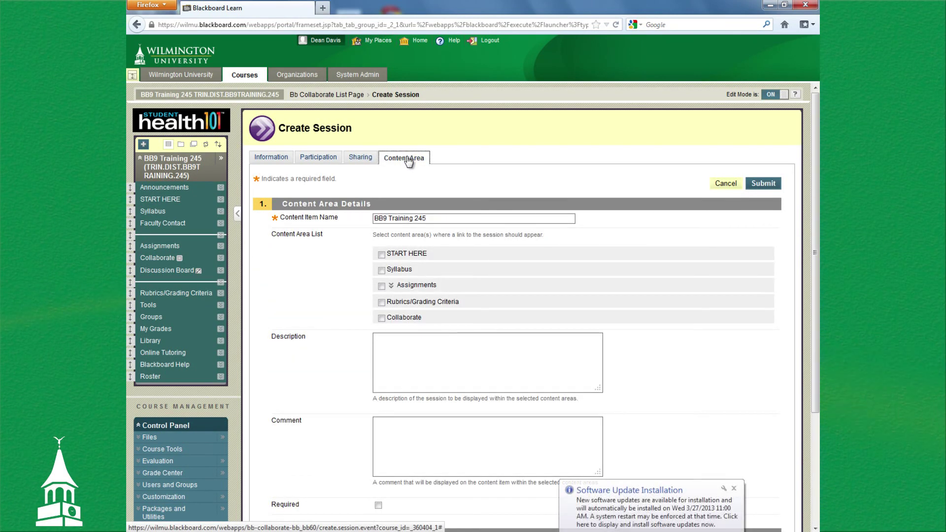
key(Tab)
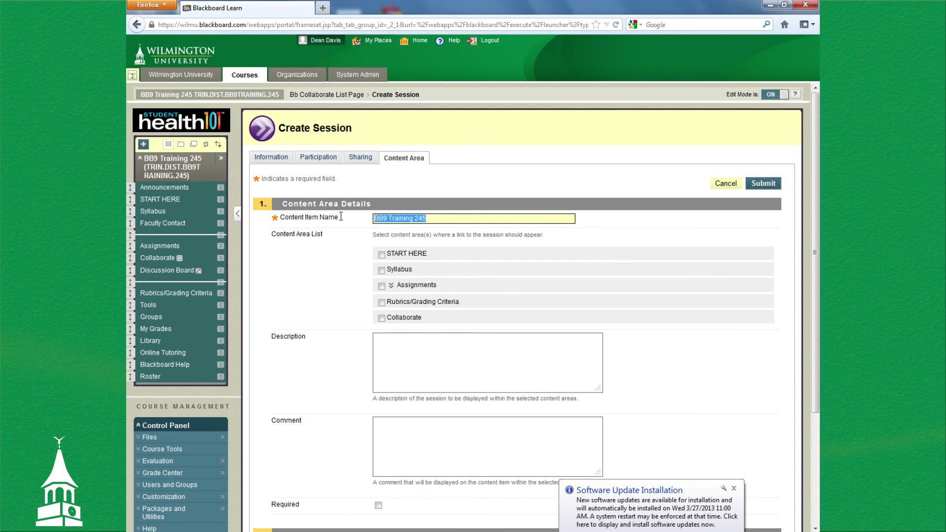
key(BackSpace)
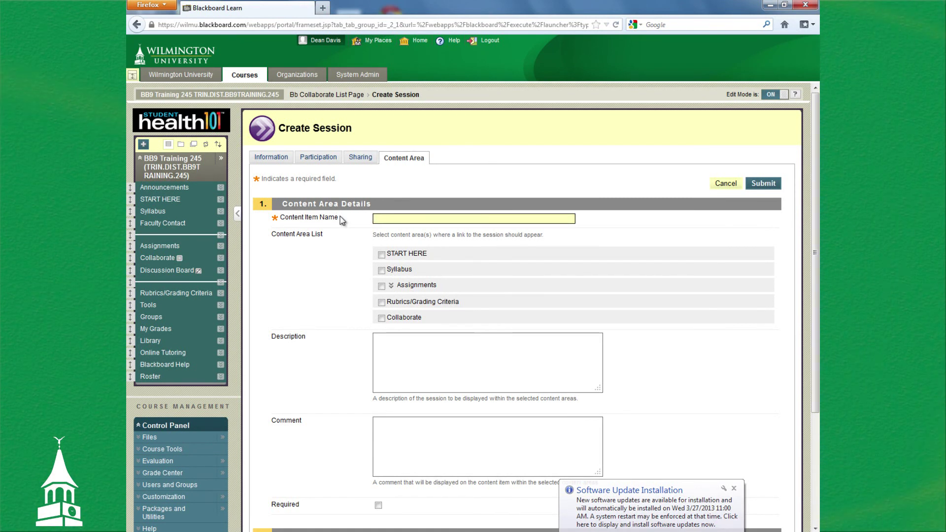
text(Co)
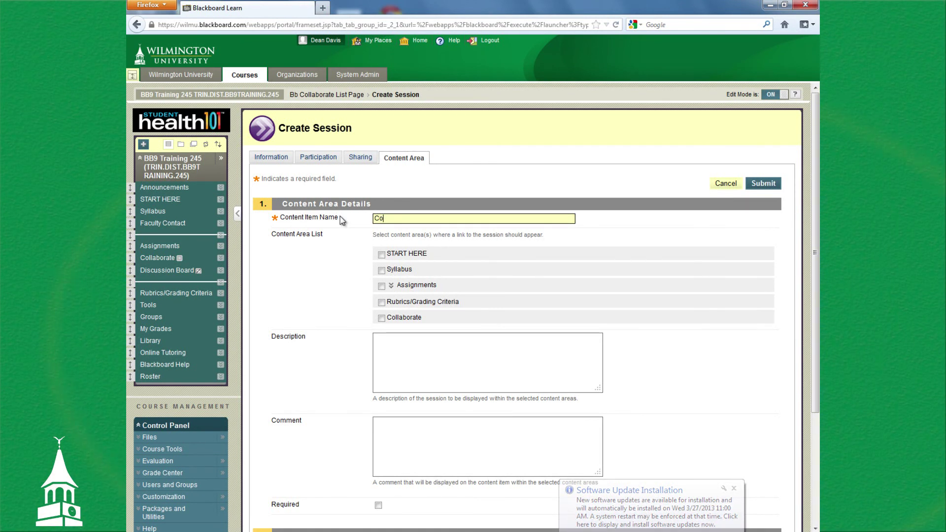
text(llabora)
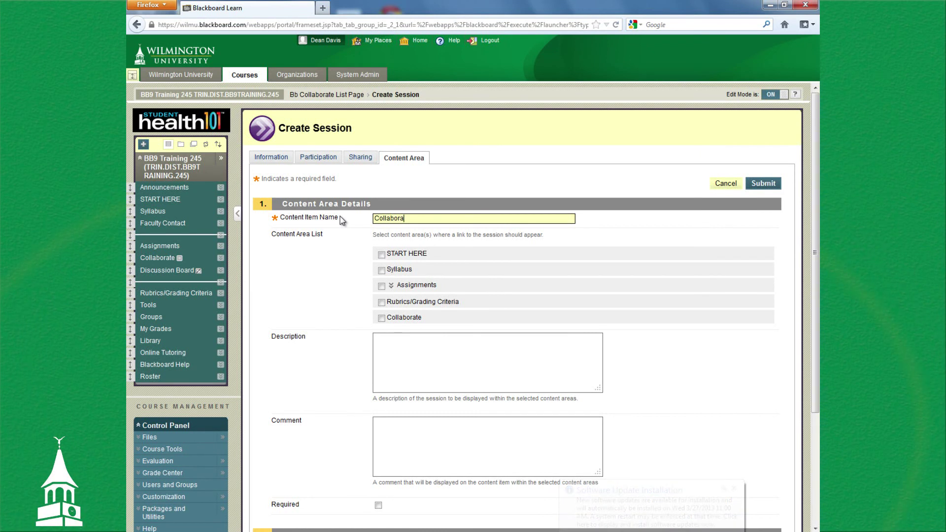
text(te Room)
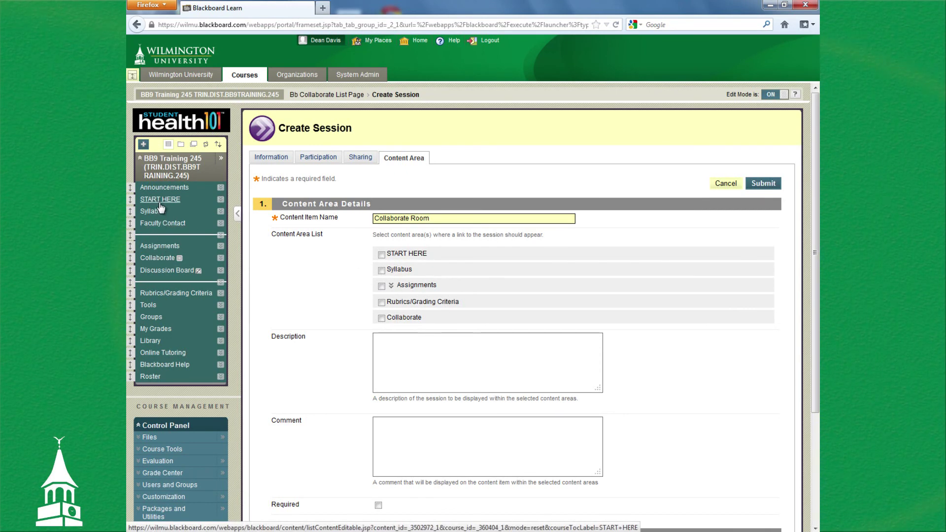
Place the link in the Collaborate area without Display After/Until dates, and submit
click(382, 318)
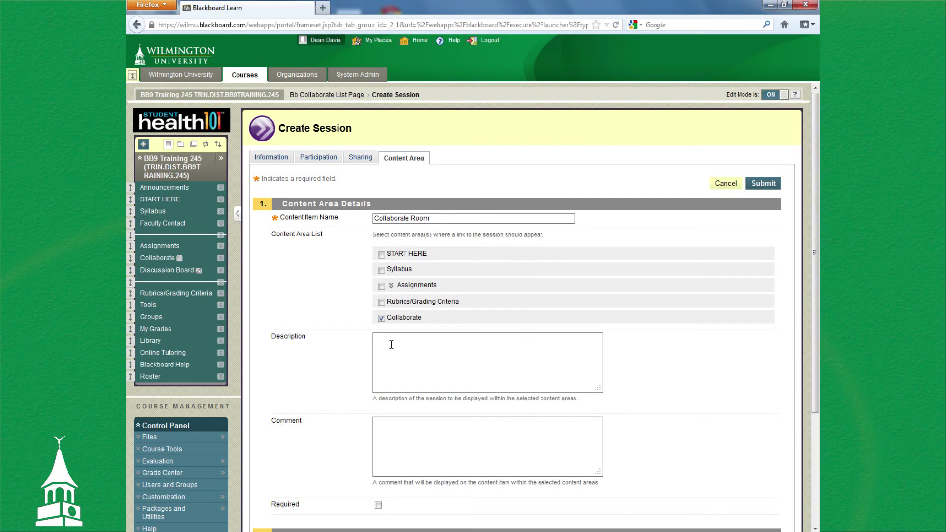
scroll(445, 324, down, 5)
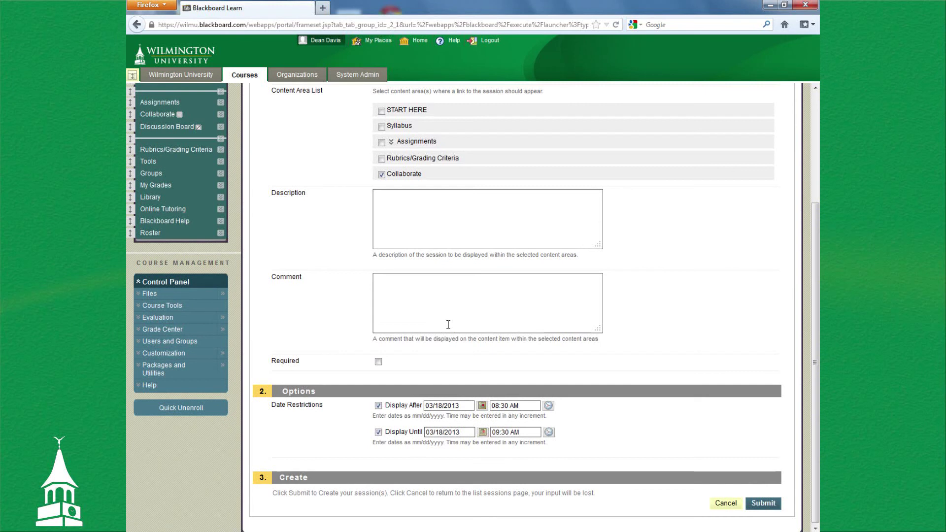
click(378, 406)
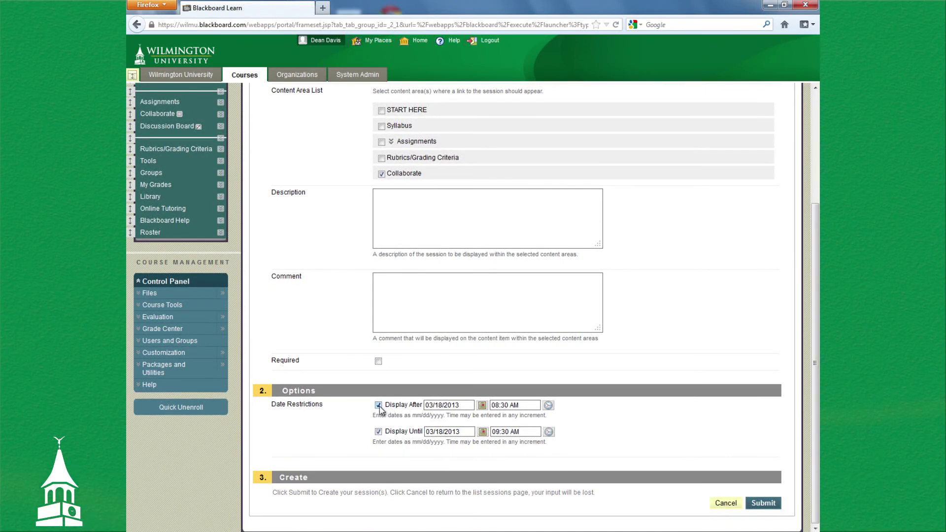
click(378, 432)
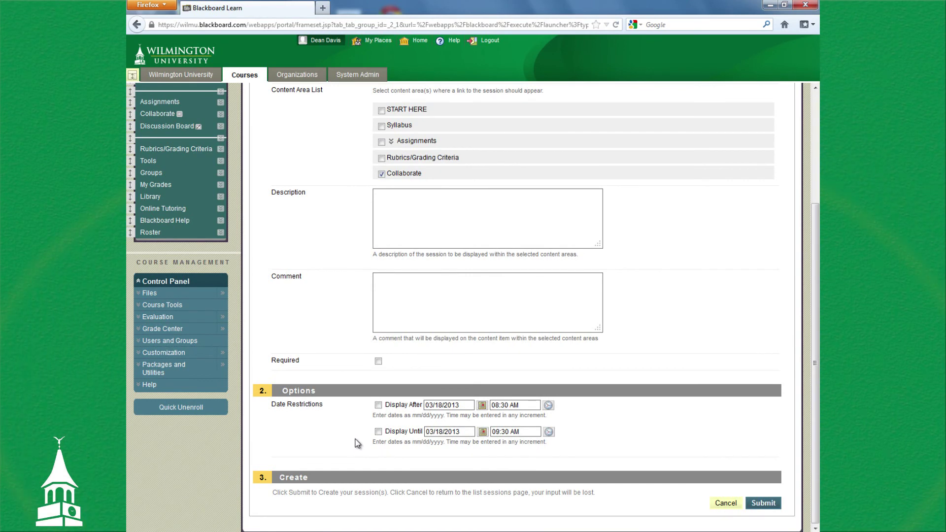
scroll(358, 436, up, 3)
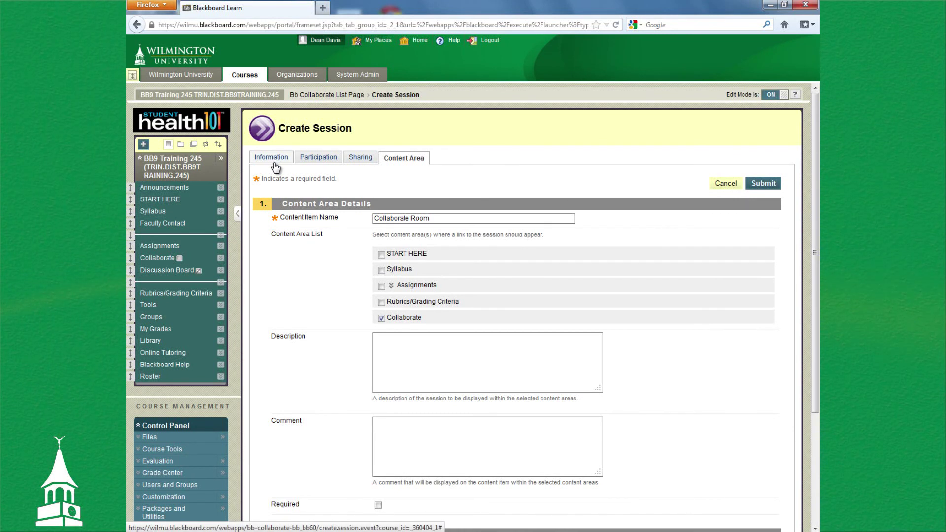
click(764, 184)
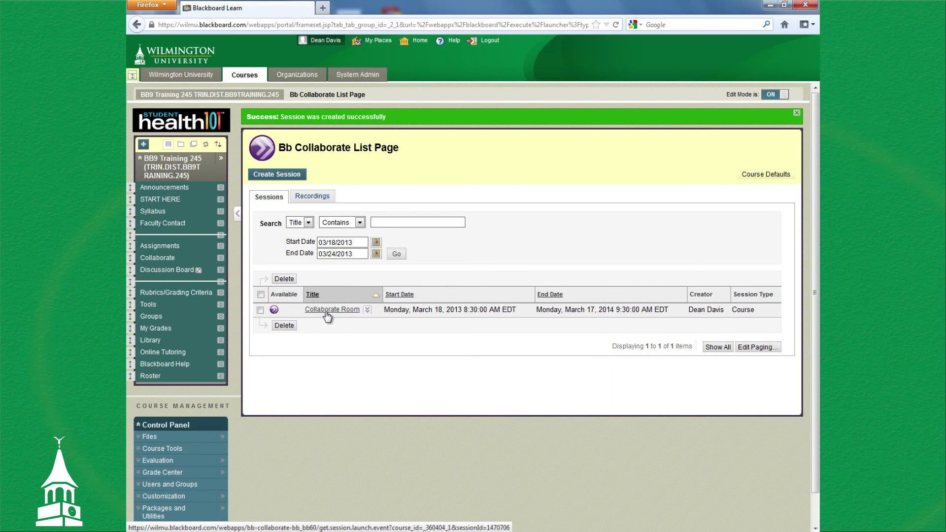
Go to the Collaborate course menu area to see the Collaborate Room link
click(158, 258)
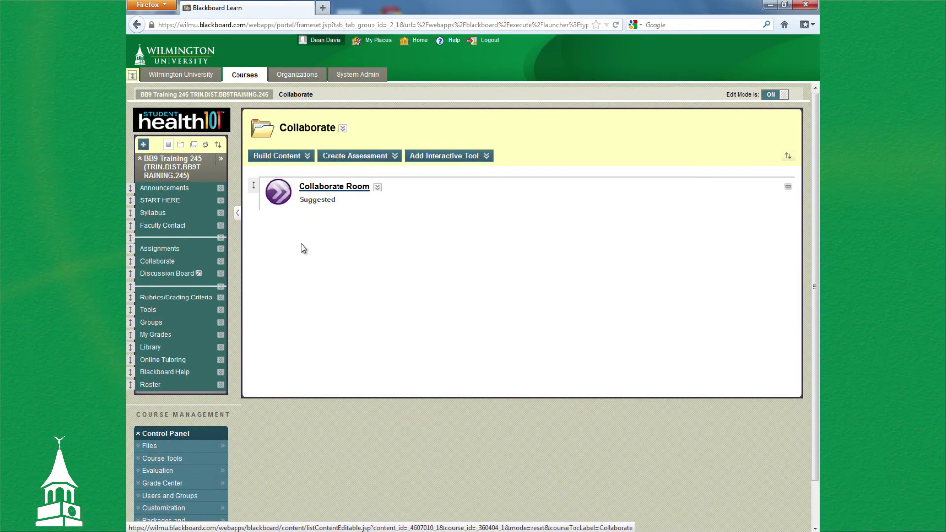